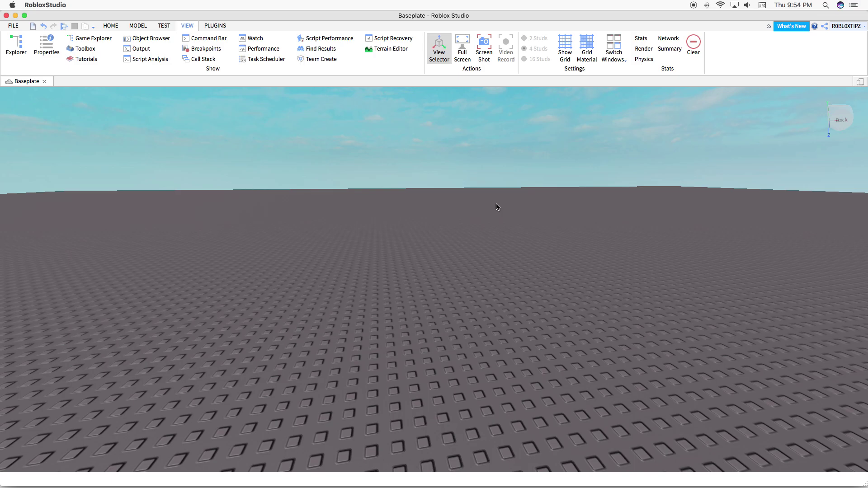
Open the Toolbox from the Home tab and search its Models for 'sign'
right_click_drag(497, 207, 497, 207)
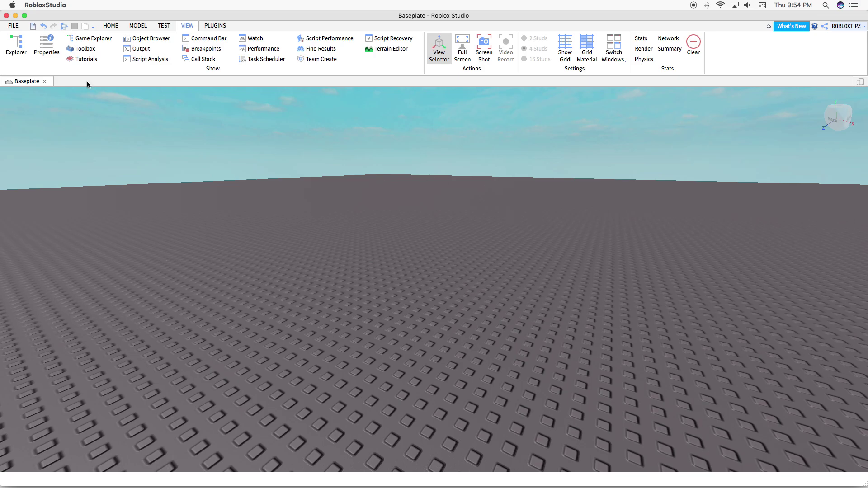
left_click(111, 26)
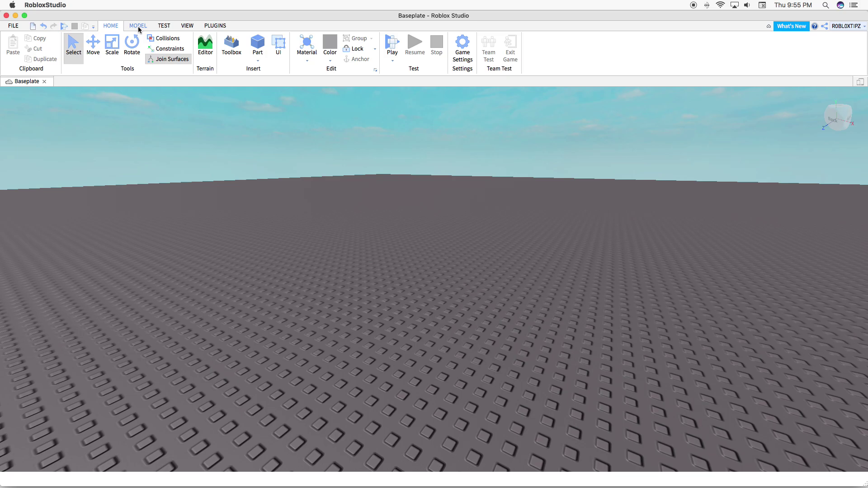
left_click(231, 47)
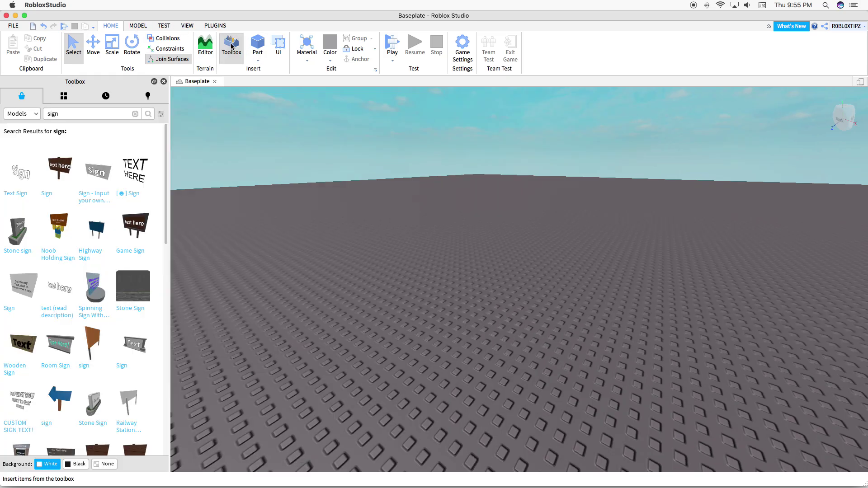
left_click(135, 114)
type("sign")
key("Return")
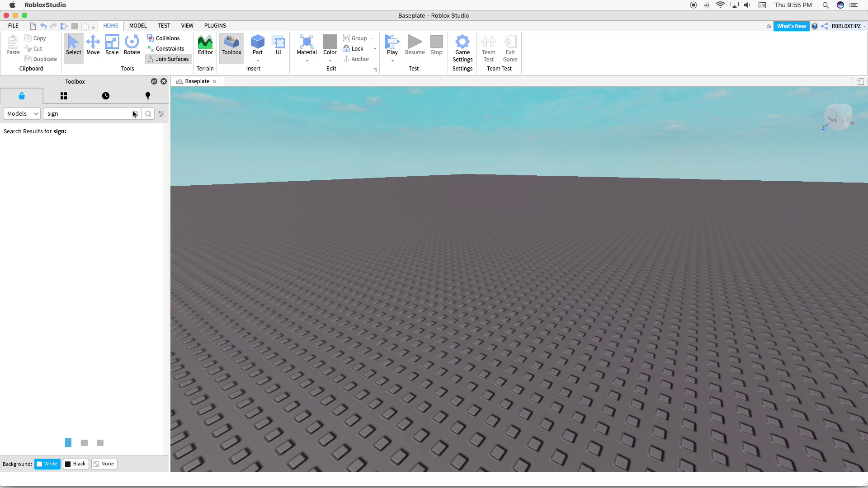
left_click(116, 117)
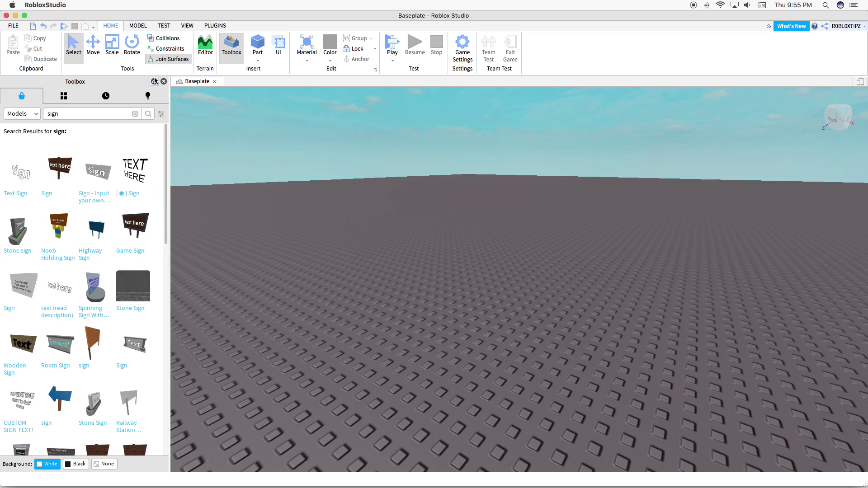
Show the Explorer and Properties panels from the View tab
left_click(188, 27)
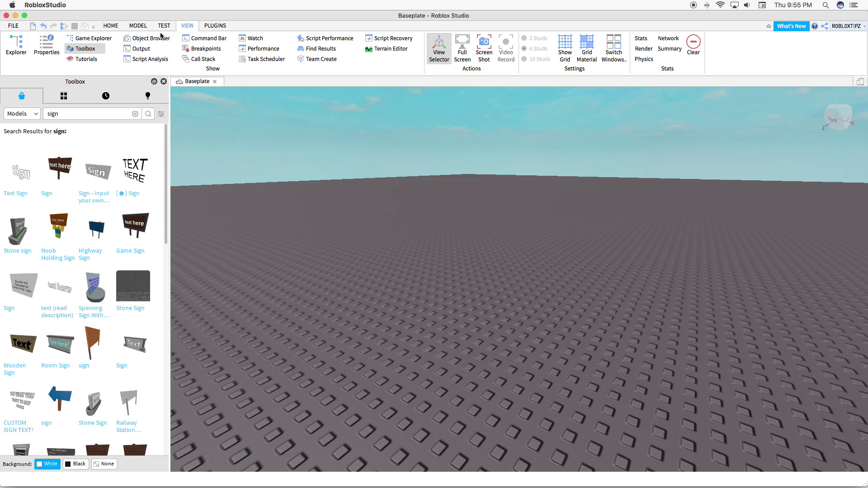
left_click(11, 52)
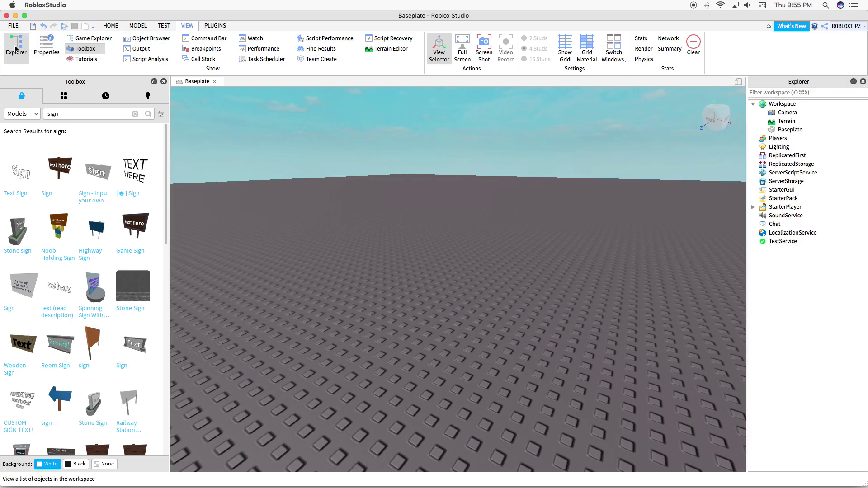
left_click(51, 49)
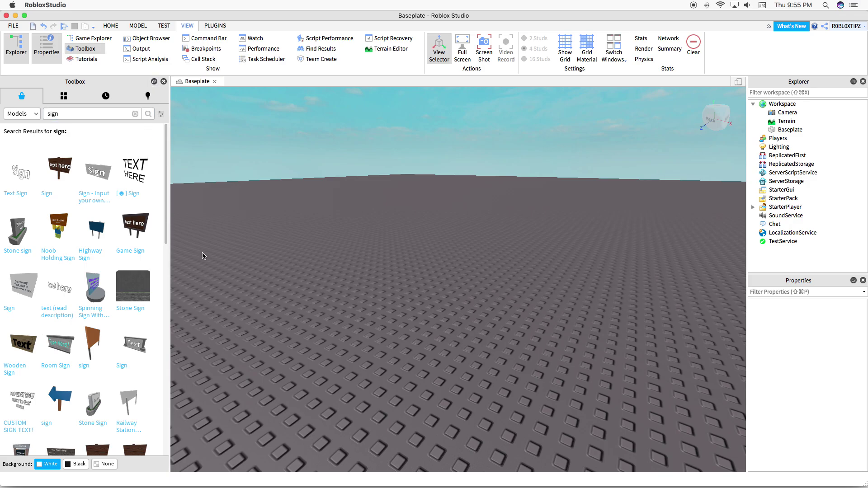
mouse_move(60, 170)
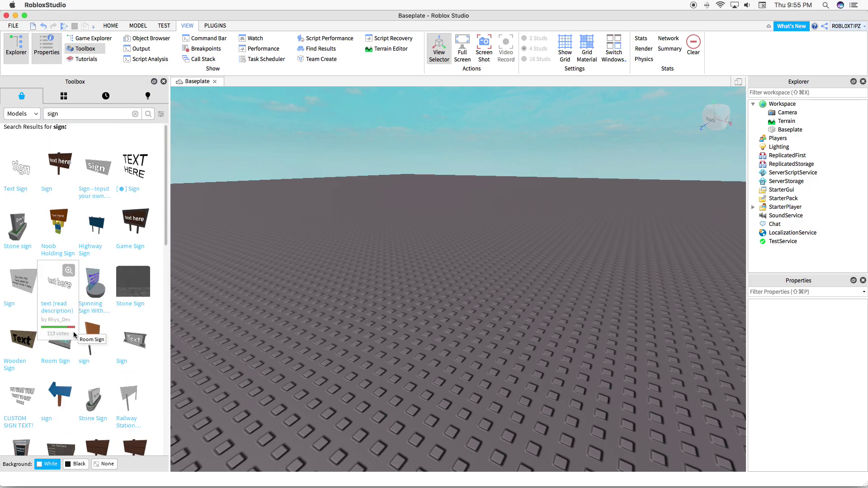
Insert the wooden 'text here' Sign model into the Baseplate and select it
left_click(59, 168)
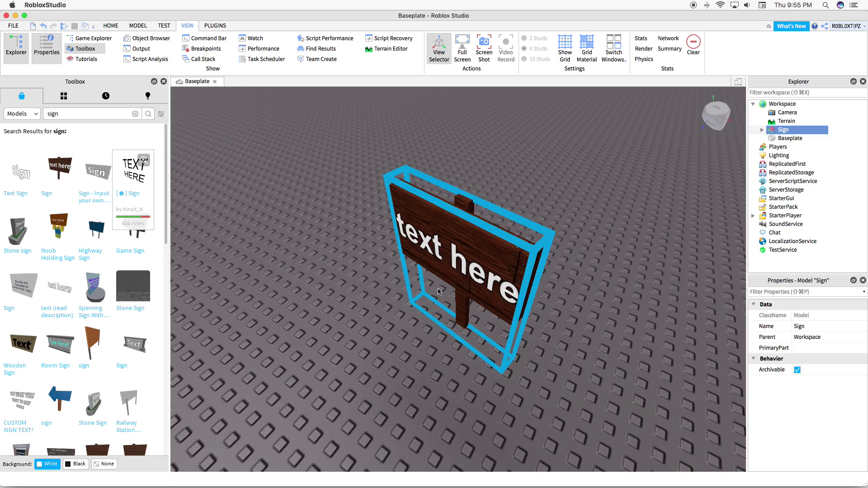
scroll(480, 297, "down", 3)
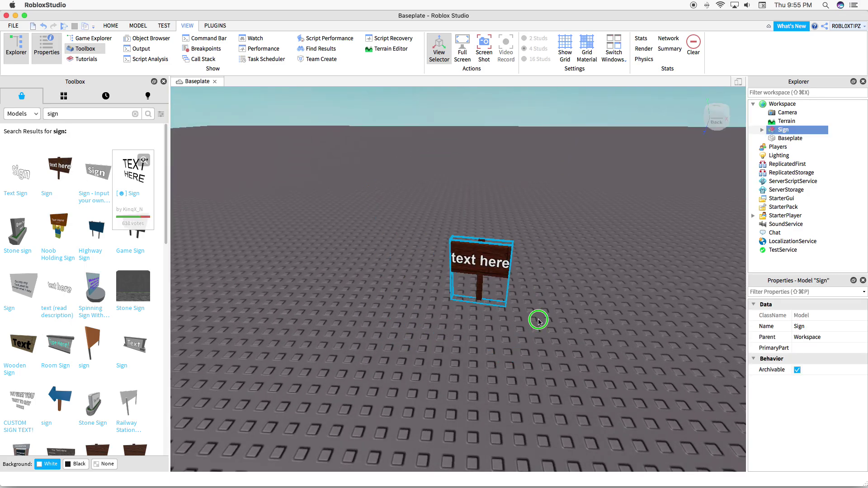
scroll(539, 319, "down", 3)
left_click(539, 320)
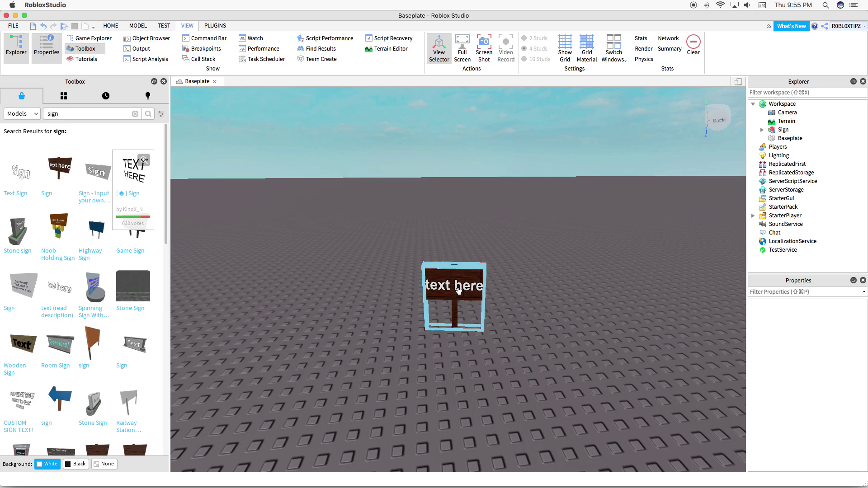
left_click(459, 290)
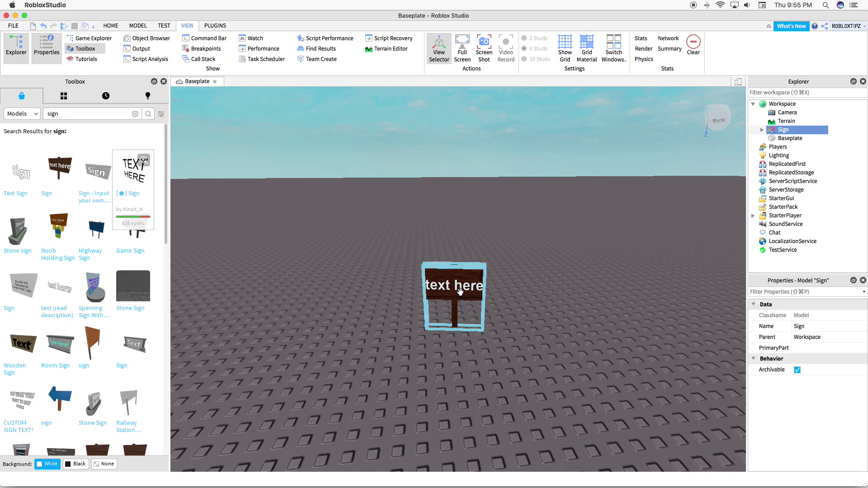
mouse_move(783, 130)
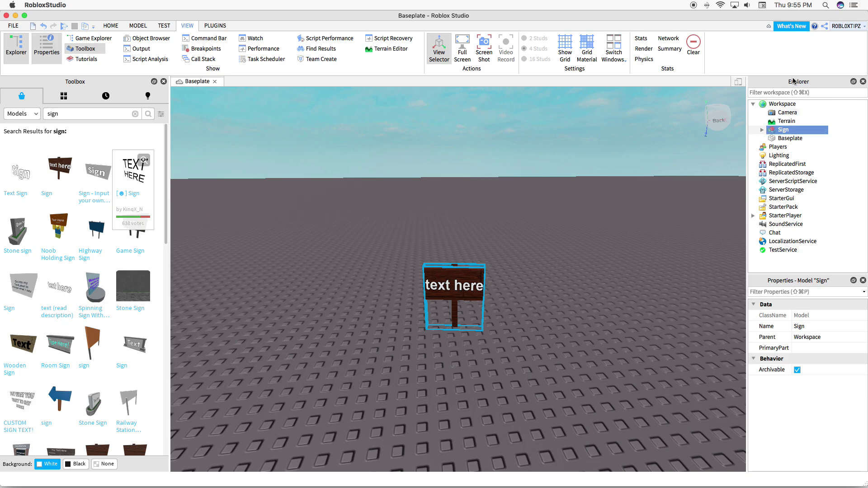
left_click_drag(787, 81, 794, 82)
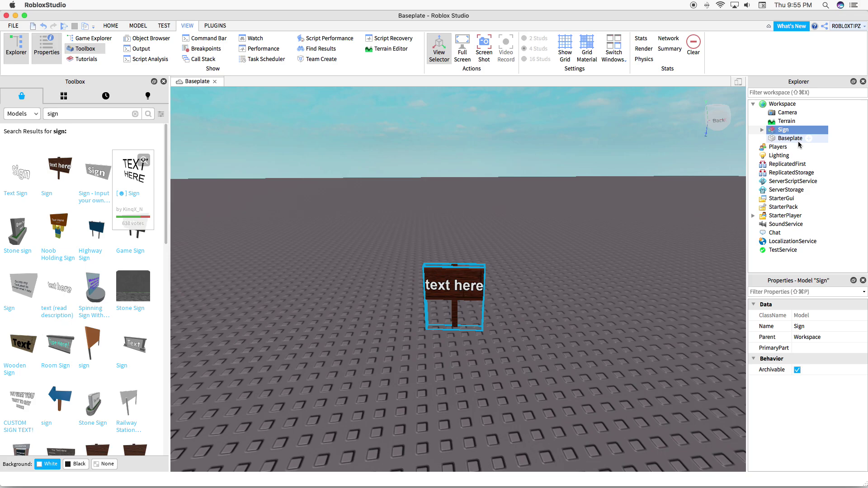
Expand Sign, Text and SurfaceGui in Explorer, then select the TextLabel
left_click(763, 132)
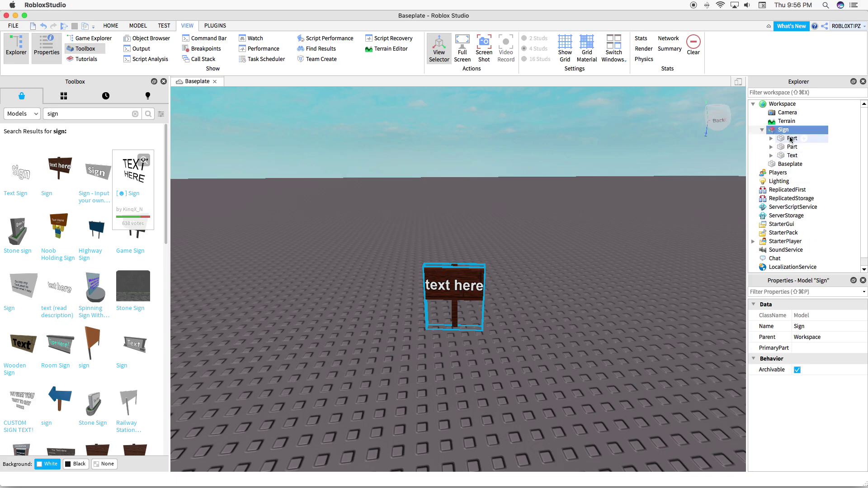
left_click(771, 155)
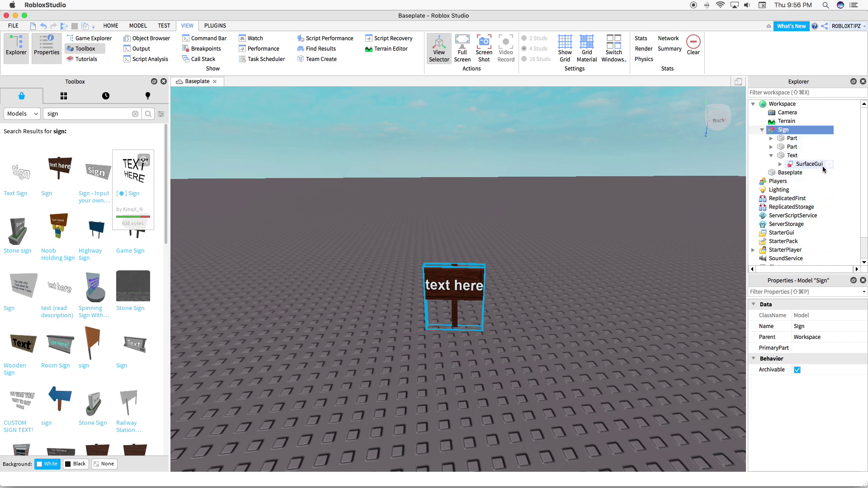
left_click(779, 165)
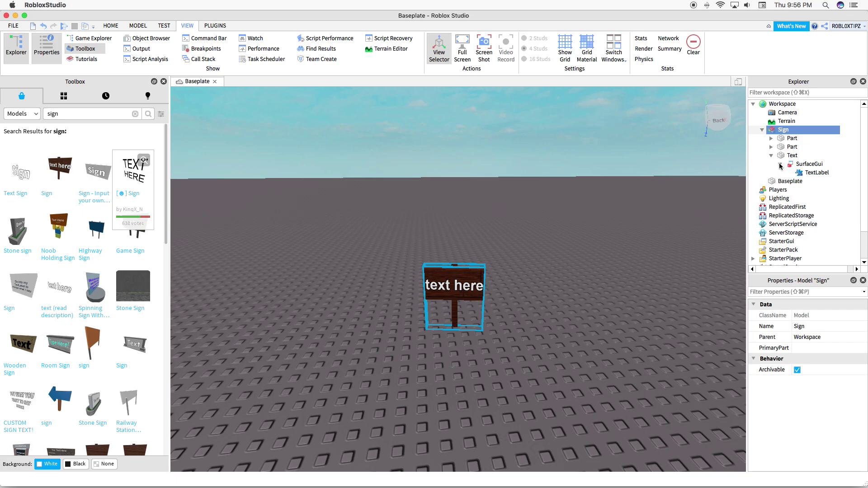
left_click(812, 173)
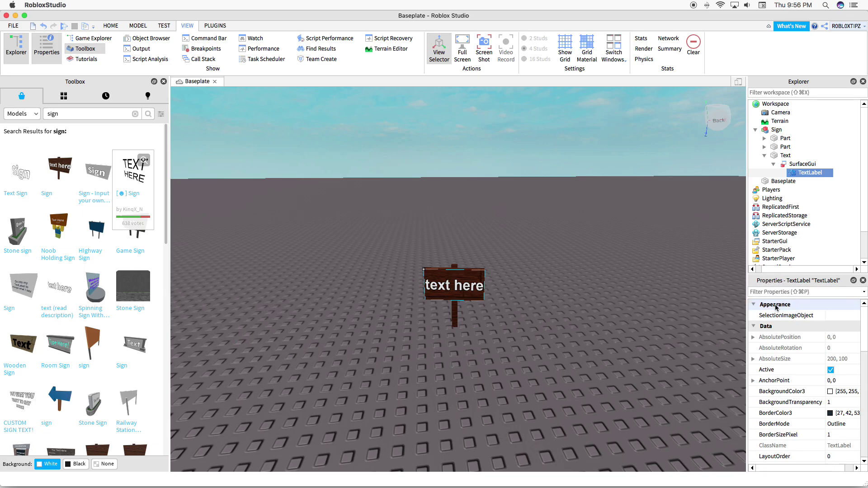
scroll(791, 349, "down", 1)
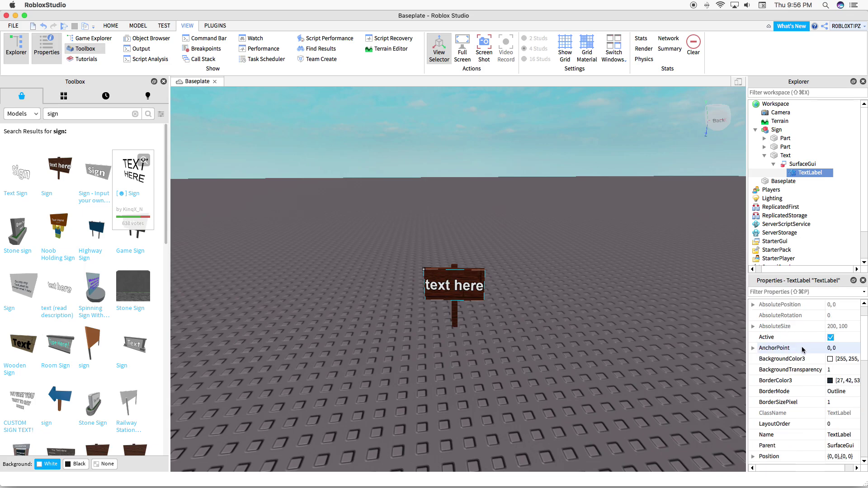
scroll(800, 352, "down", 1)
scroll(801, 353, "down", 3)
scroll(800, 352, "down", 1)
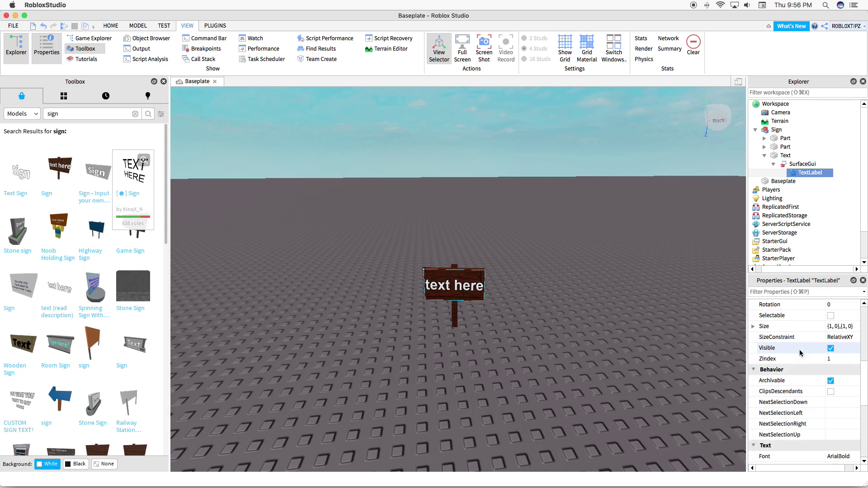
scroll(794, 350, "down", 2)
scroll(787, 348, "down", 1)
scroll(786, 348, "up", 2)
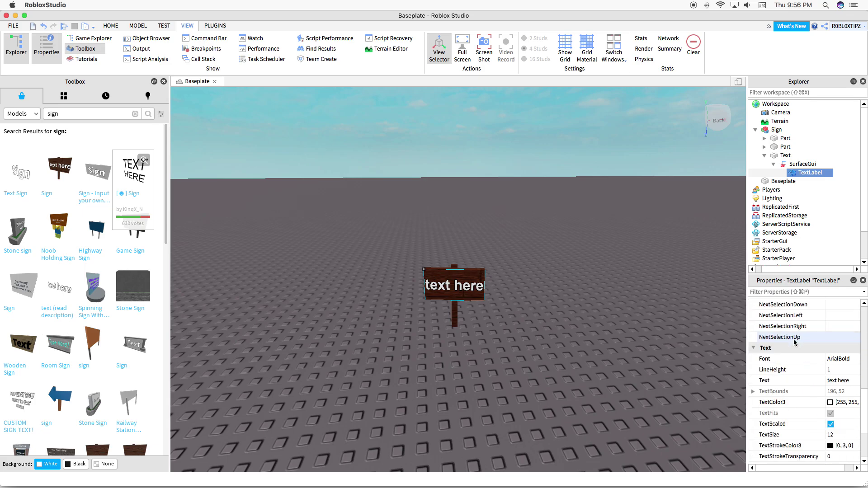
scroll(790, 343, "down", 2)
scroll(795, 339, "down", 2)
scroll(794, 341, "up", 1)
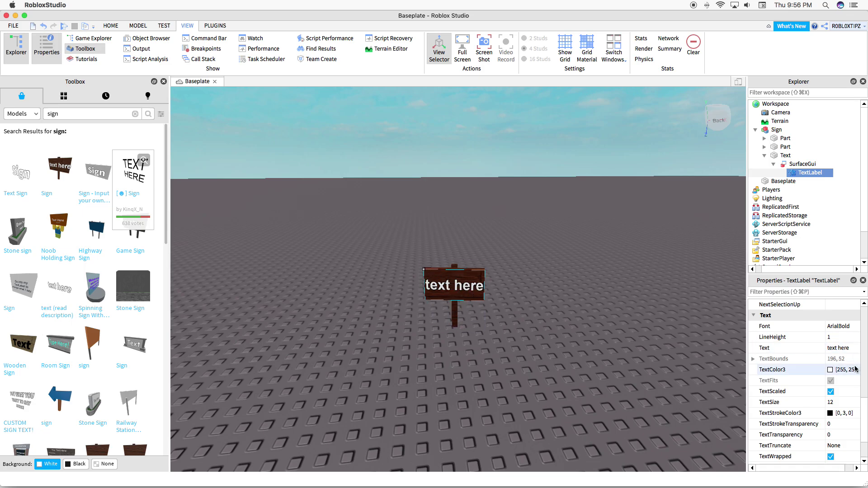
Change the TextLabel's Text from 'text here' to 'Subscribe!'
left_click(851, 348)
key("BackSpace")
type("Subscribe")
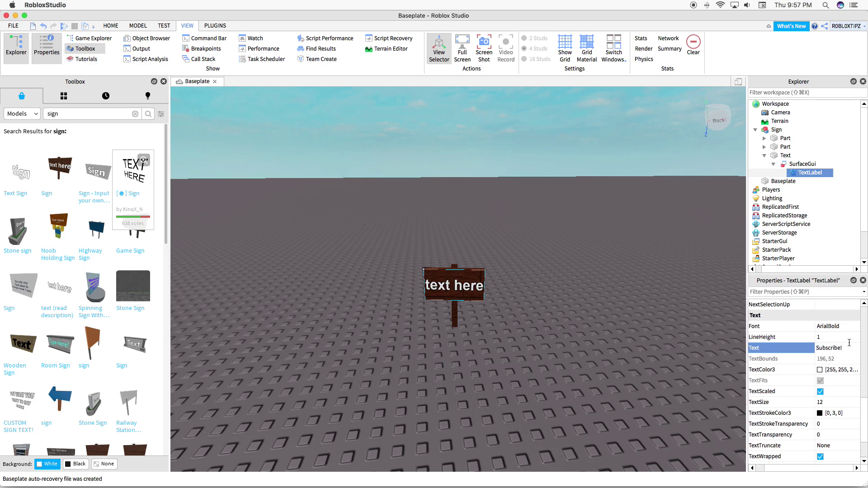
type("!")
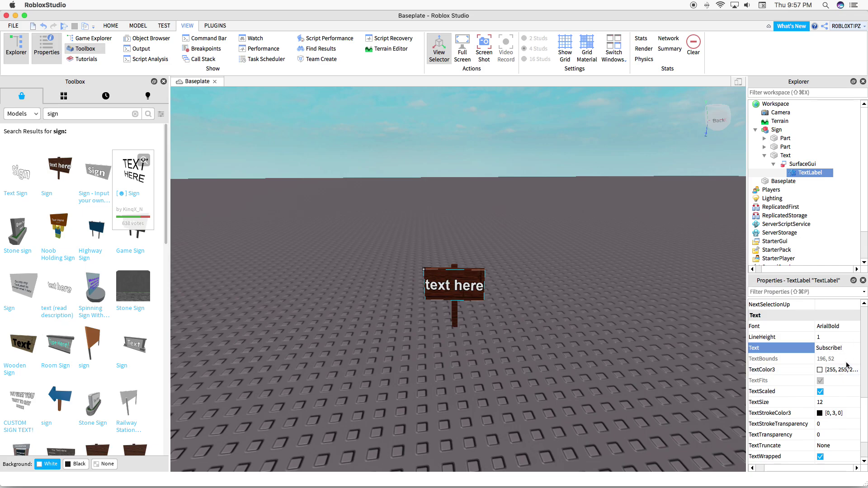
key("Return")
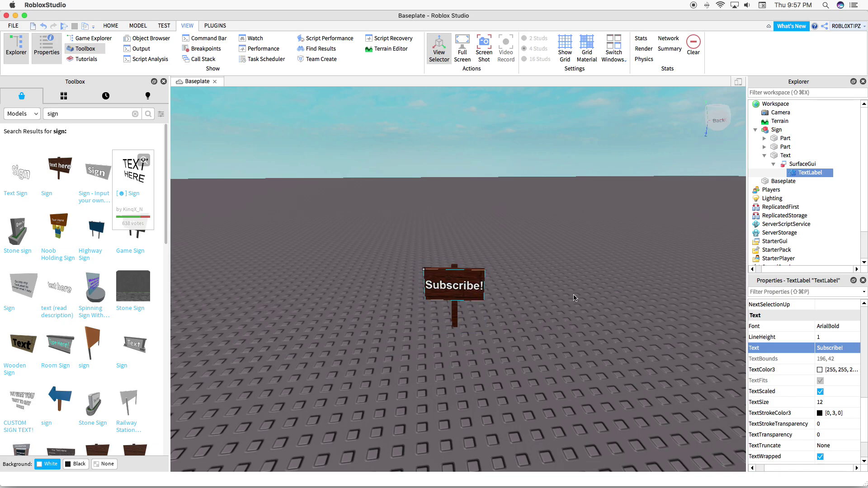
Set the TextLabel's TextColor3 to red
left_click(820, 371)
left_click_drag(283, 231, 333, 226)
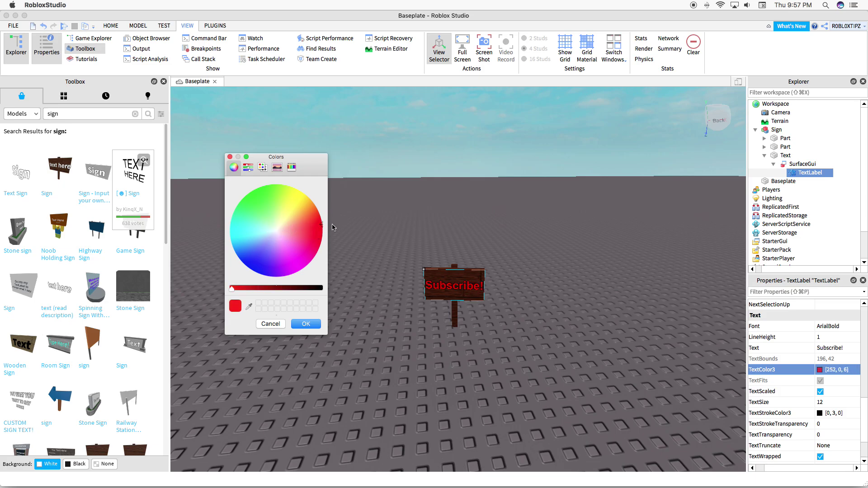
left_click(311, 324)
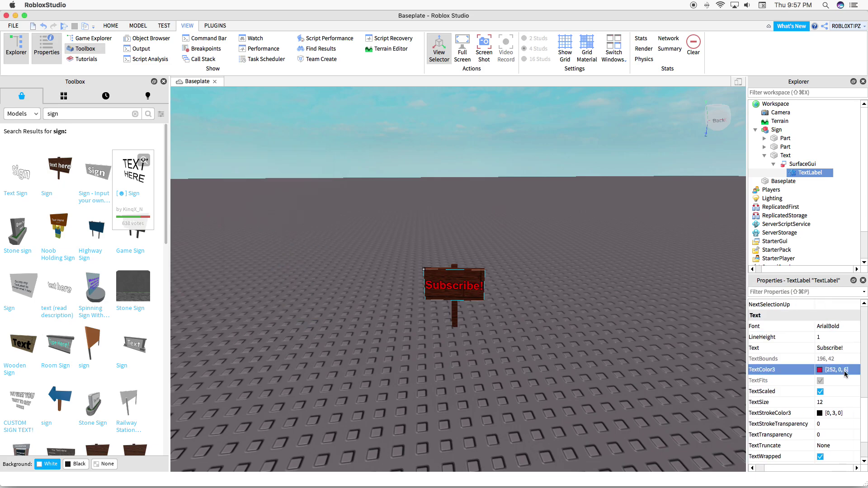
Change the TextLabel's Font from ArialBold to Code
left_click_drag(823, 371, 840, 331)
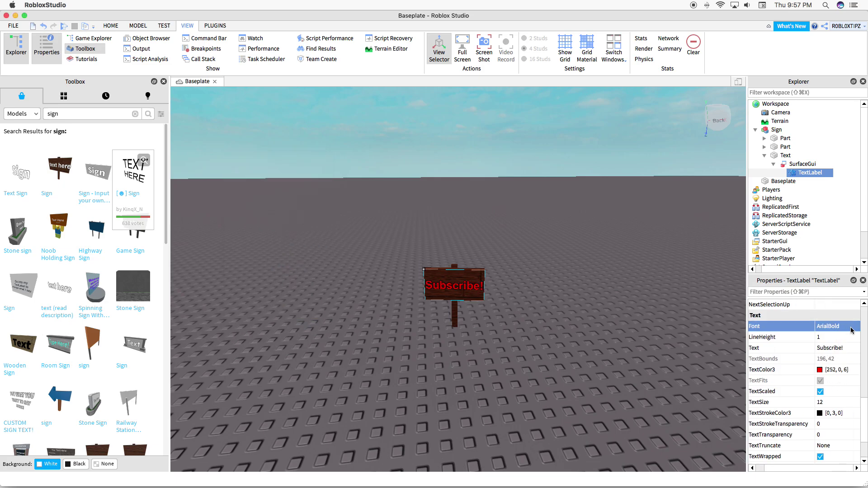
left_click(857, 330)
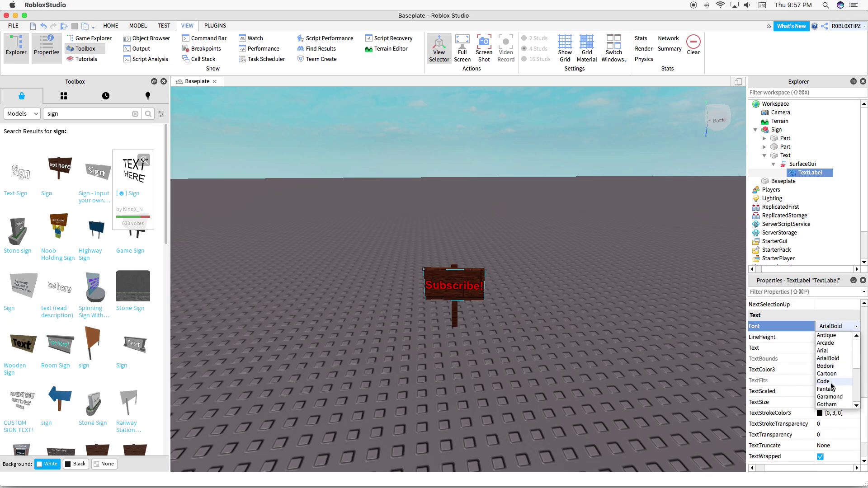
left_click(832, 384)
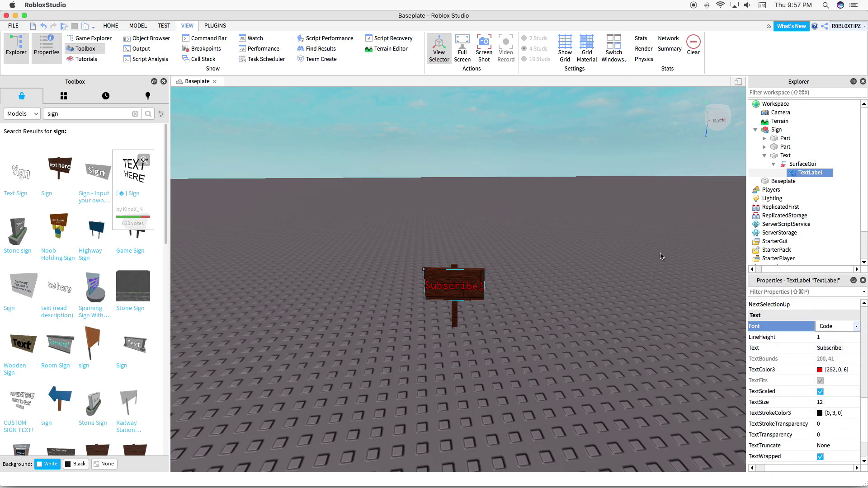